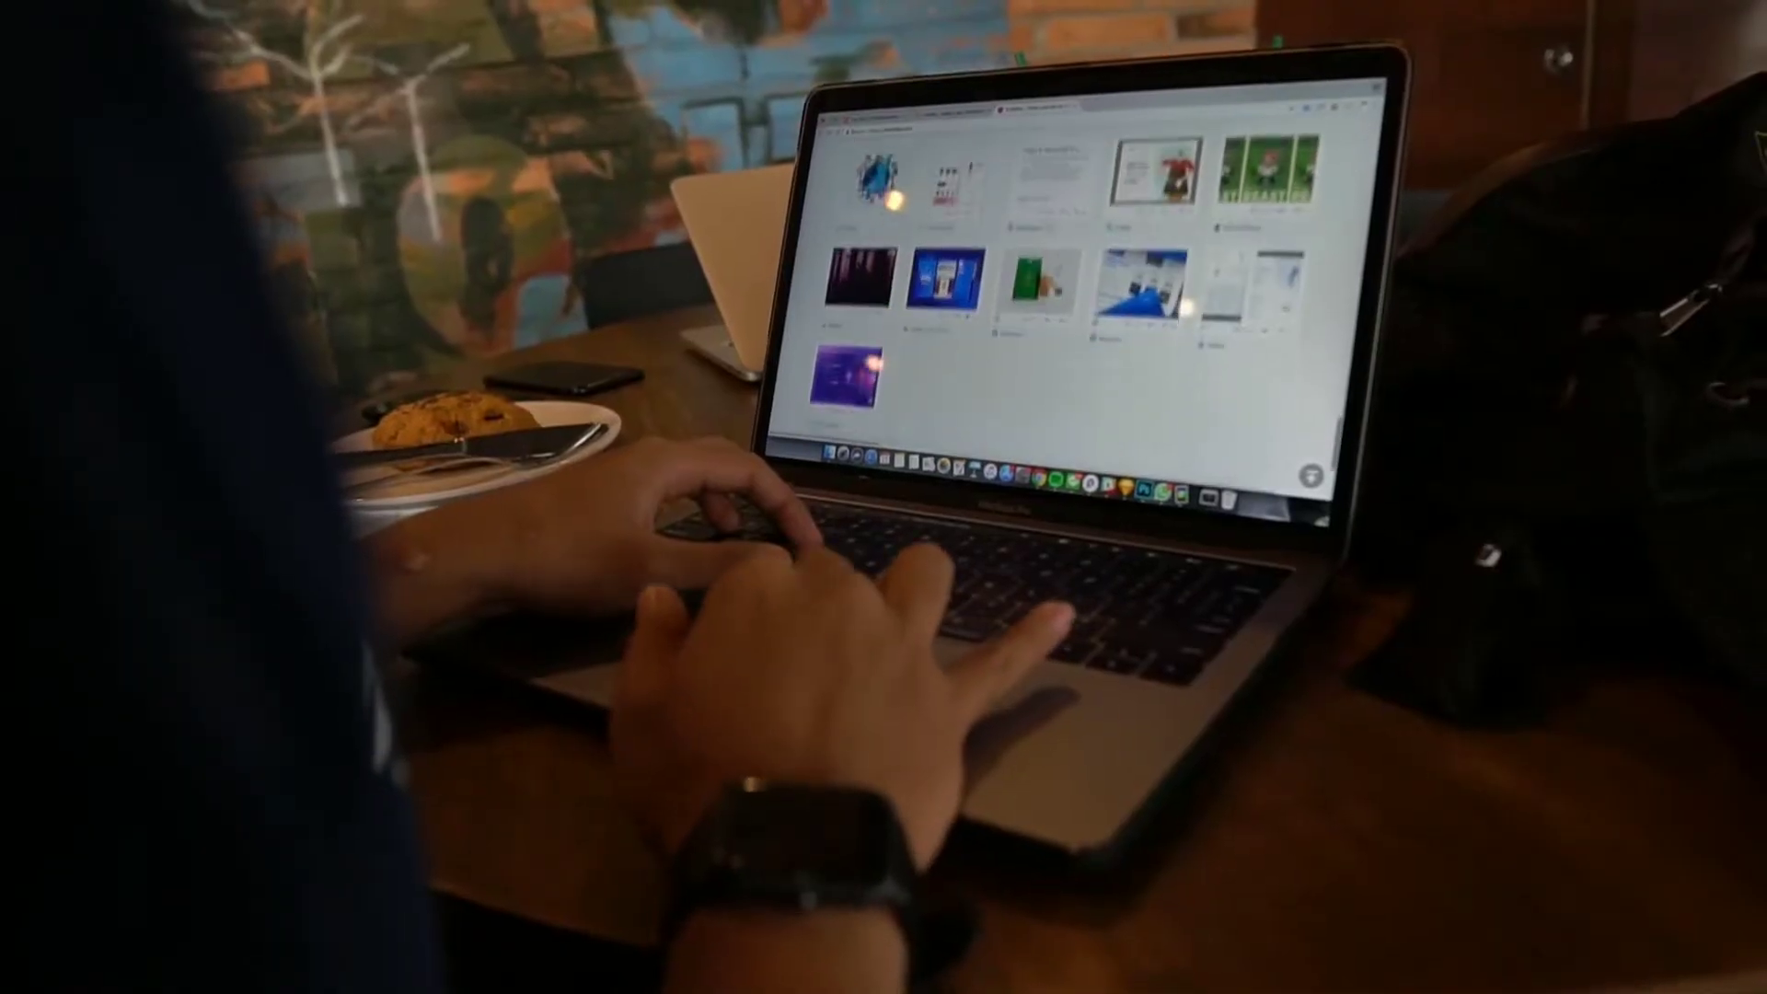
scroll(1063, 276, down, 3)
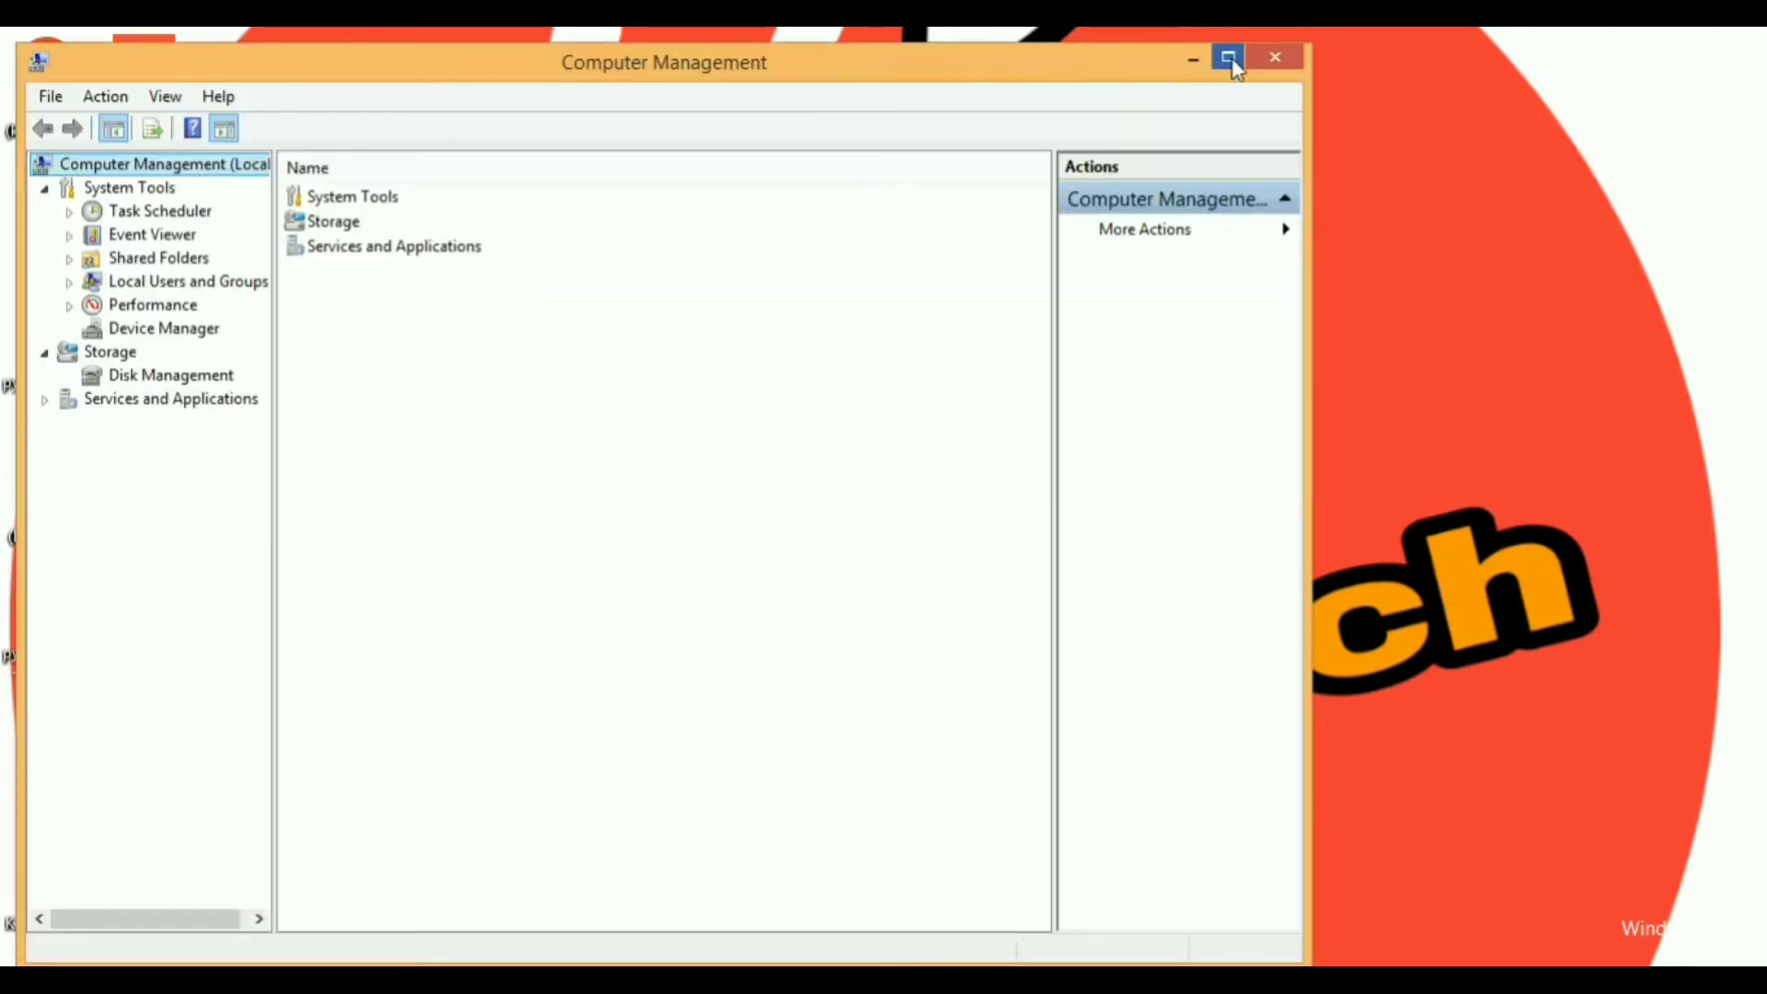
Maximize Computer Management, open Services and Applications > Services, and select Windows Update.
click(1229, 60)
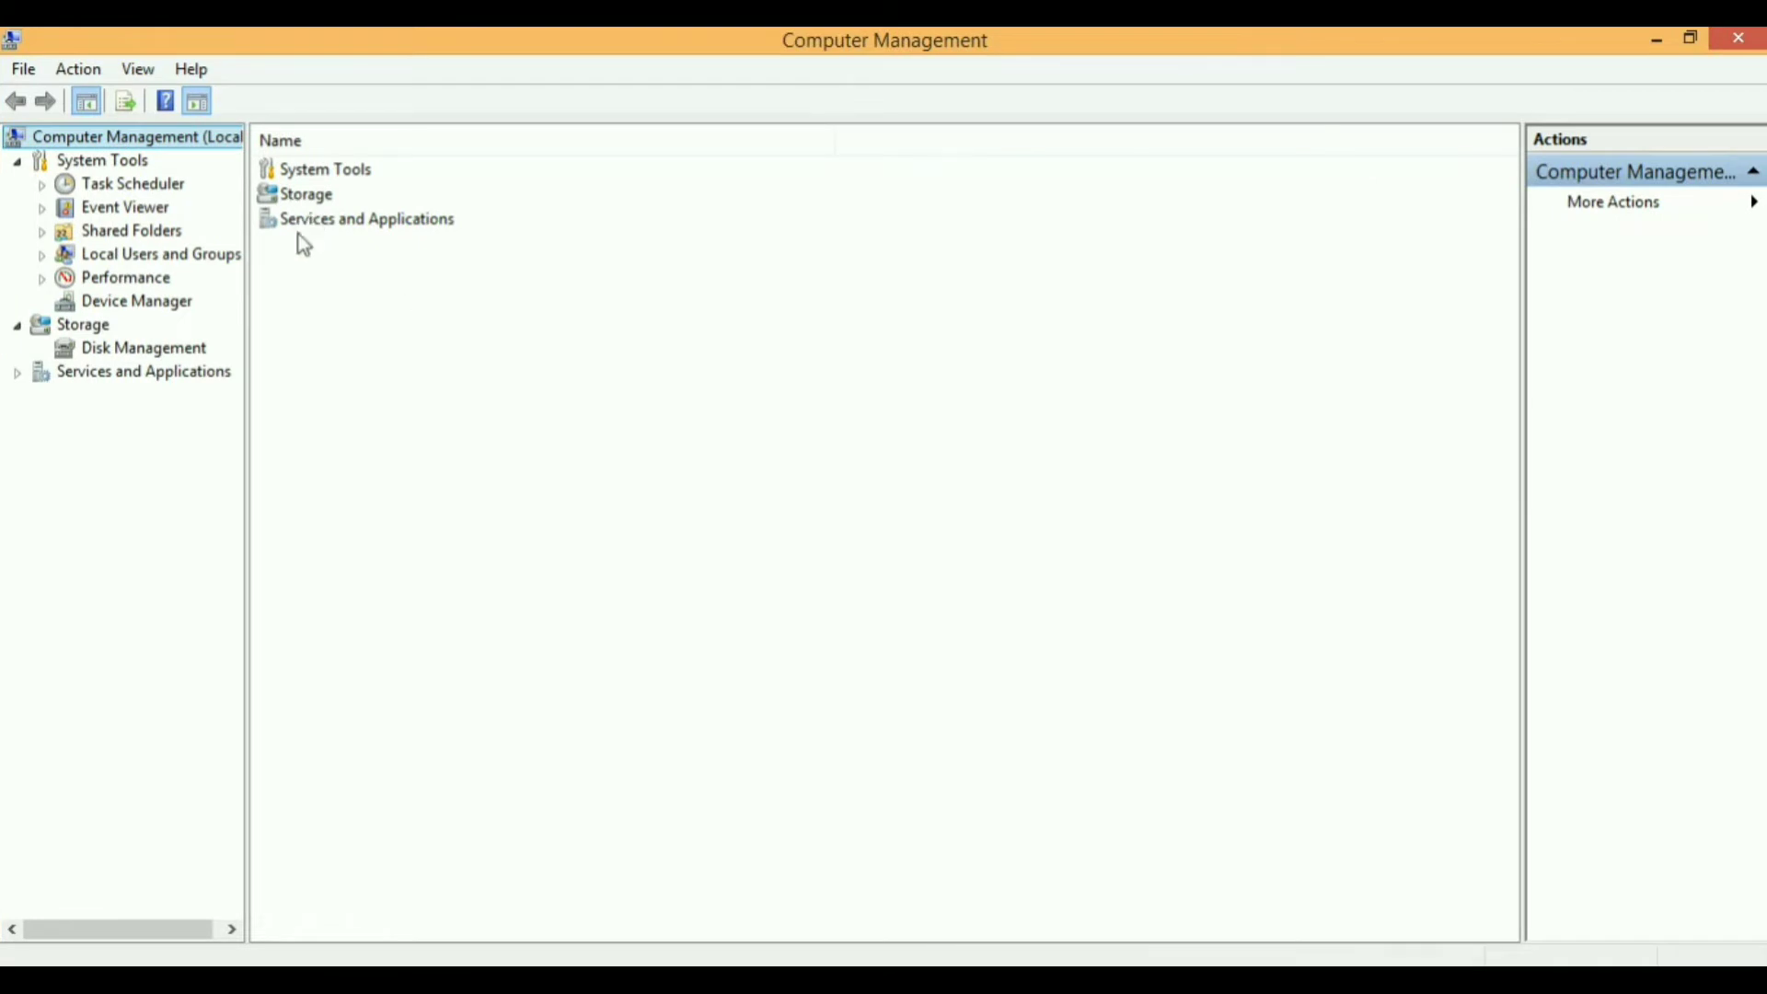
double_click(370, 224)
double_click(326, 171)
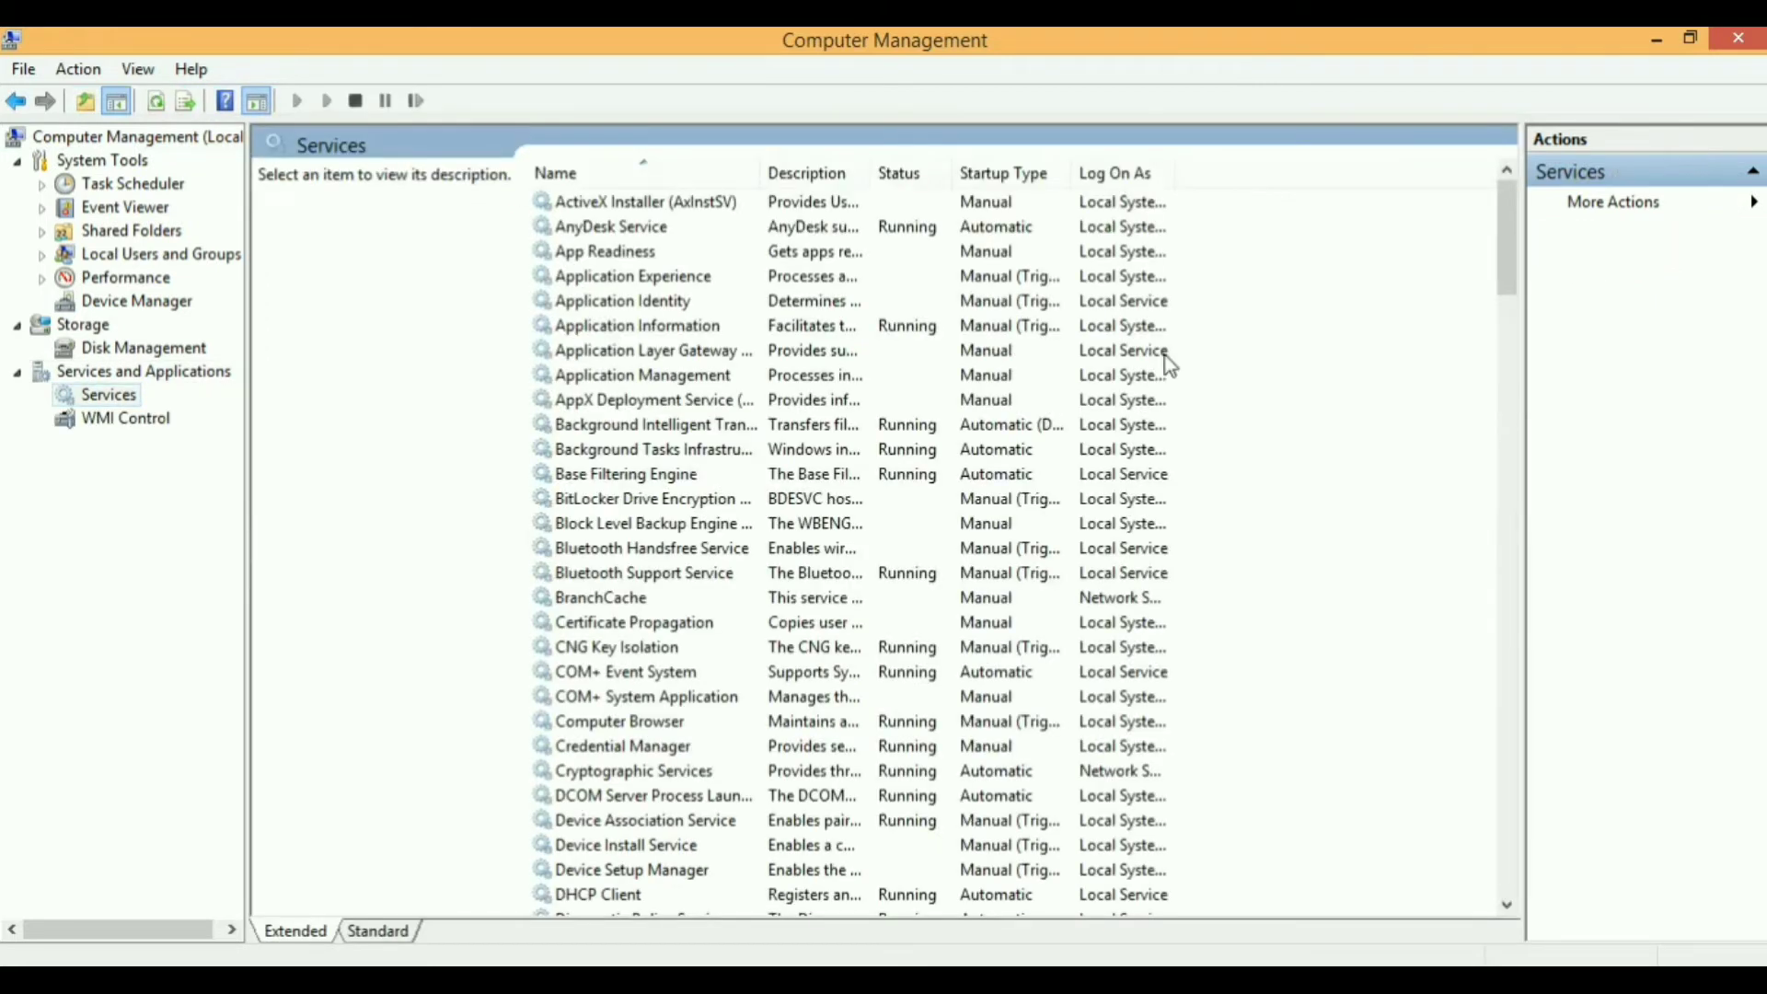
drag(1507, 284, 1508, 906)
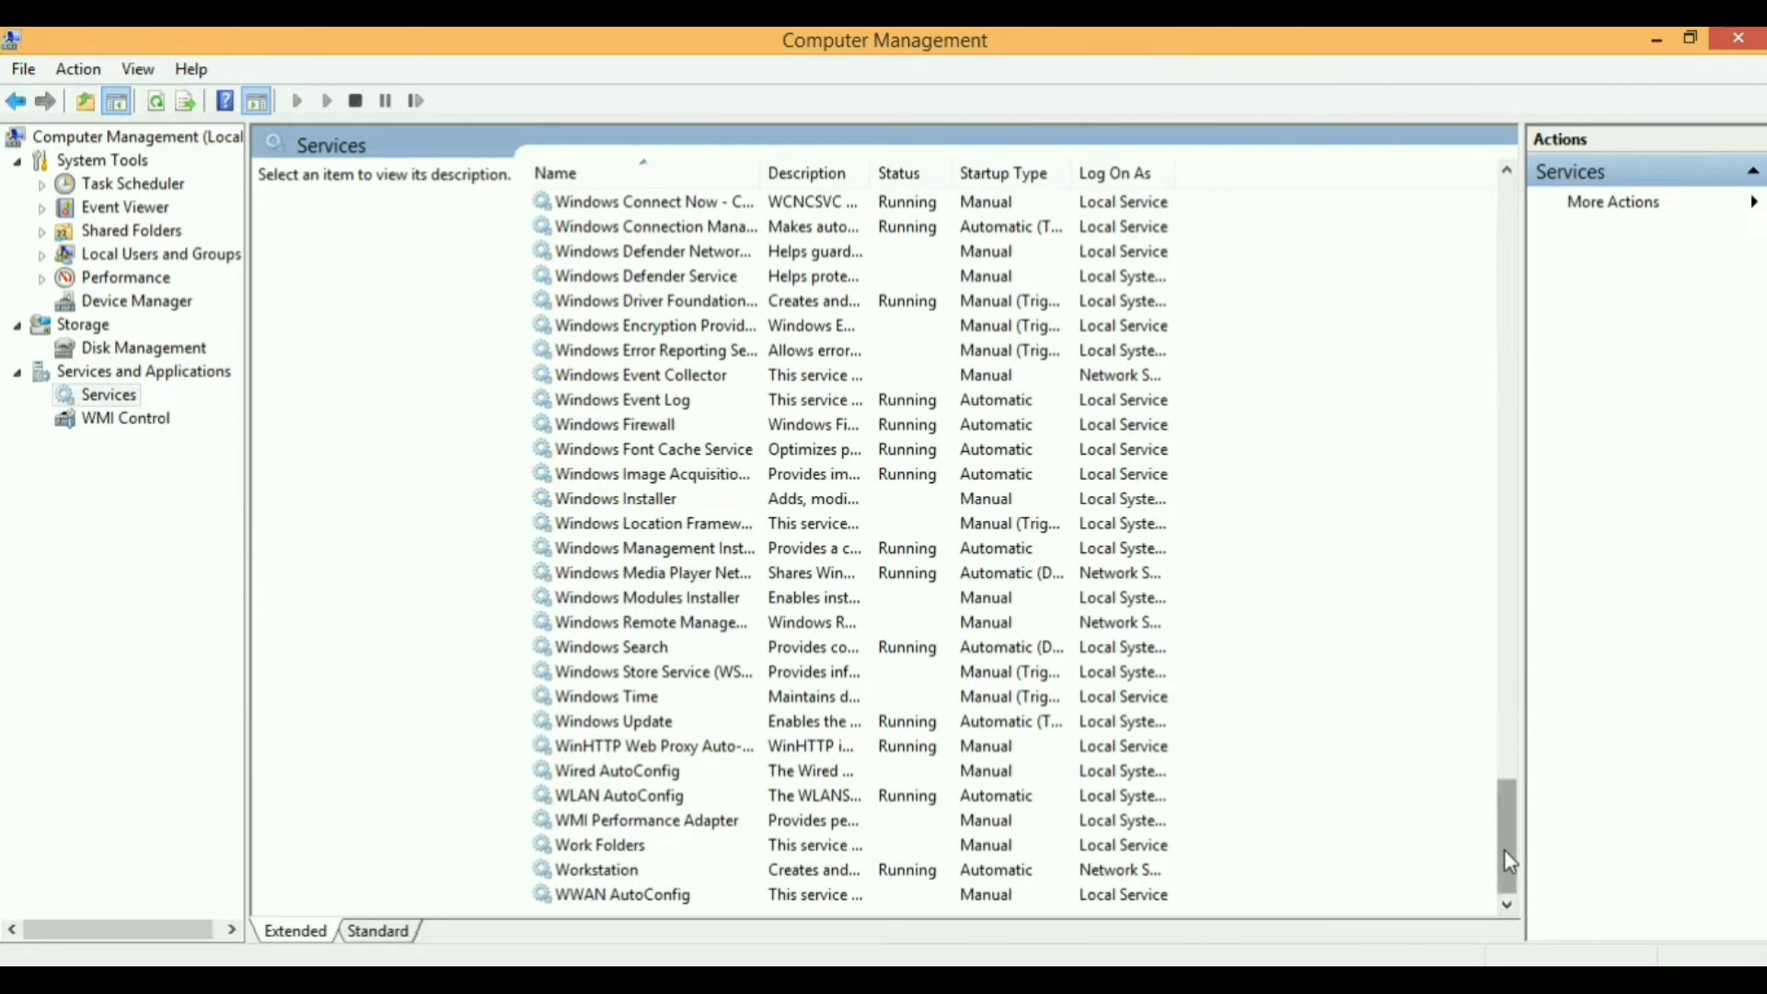
click(597, 724)
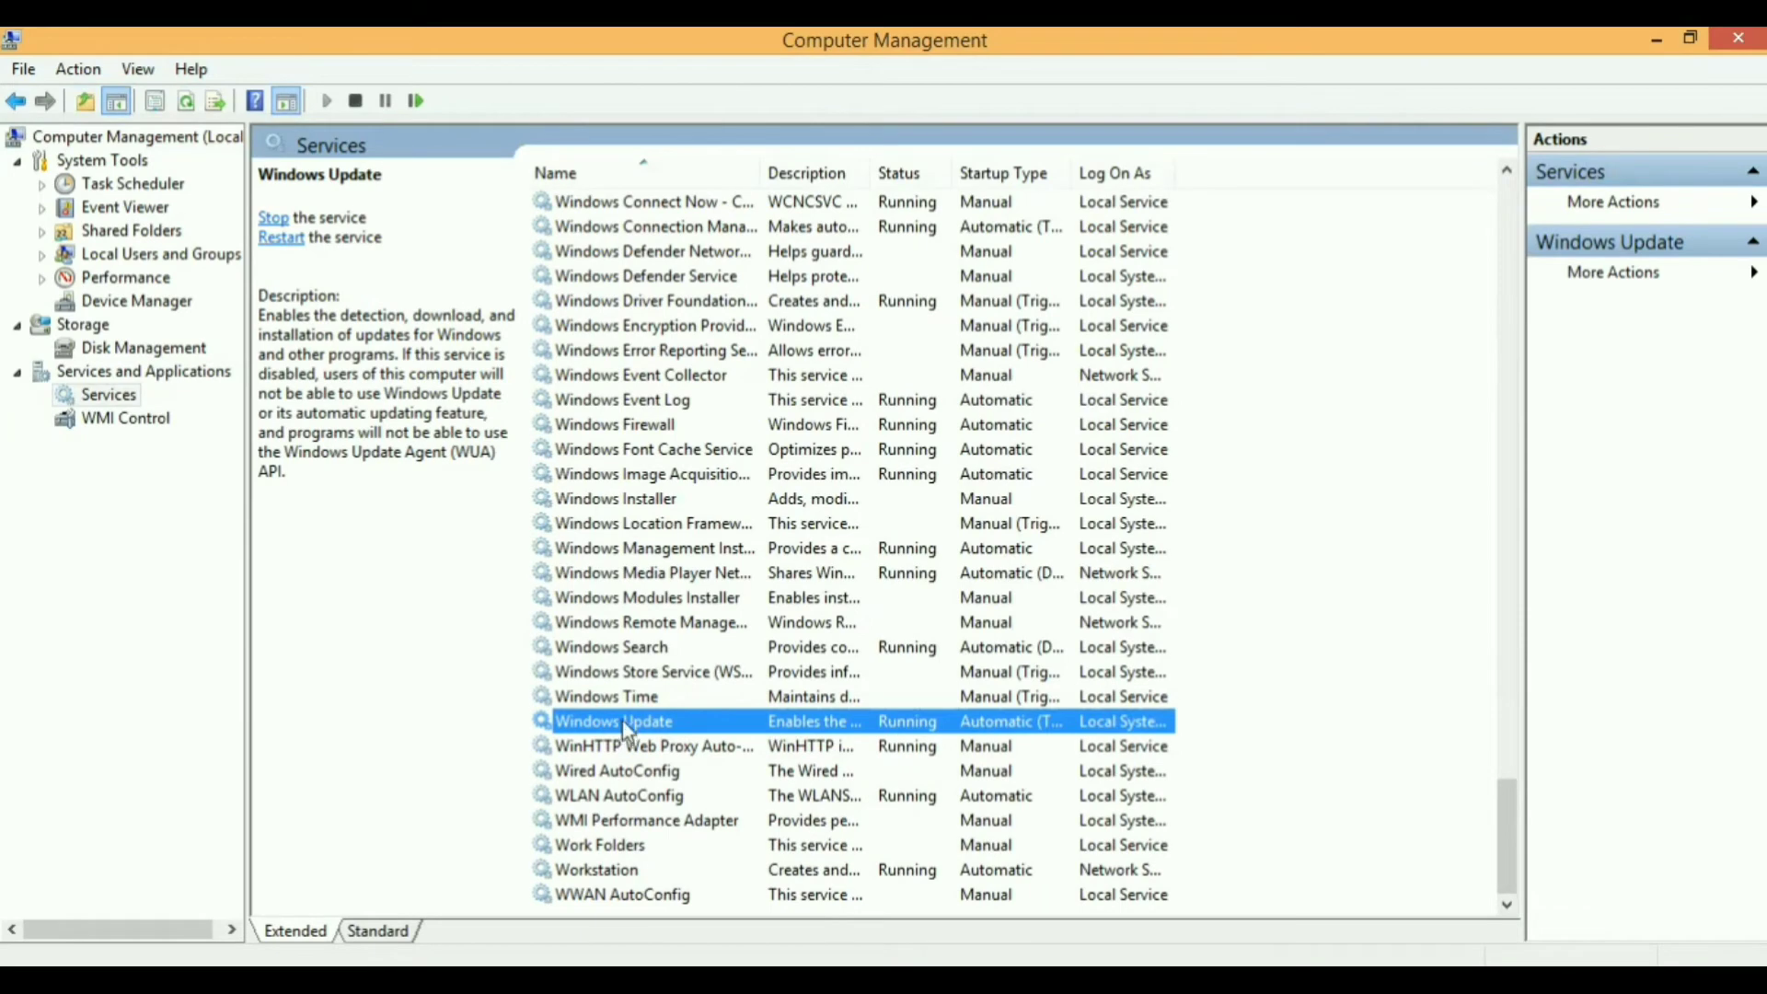
Set Windows Update's startup type to Disabled, stop the service, and apply.
double_click(622, 720)
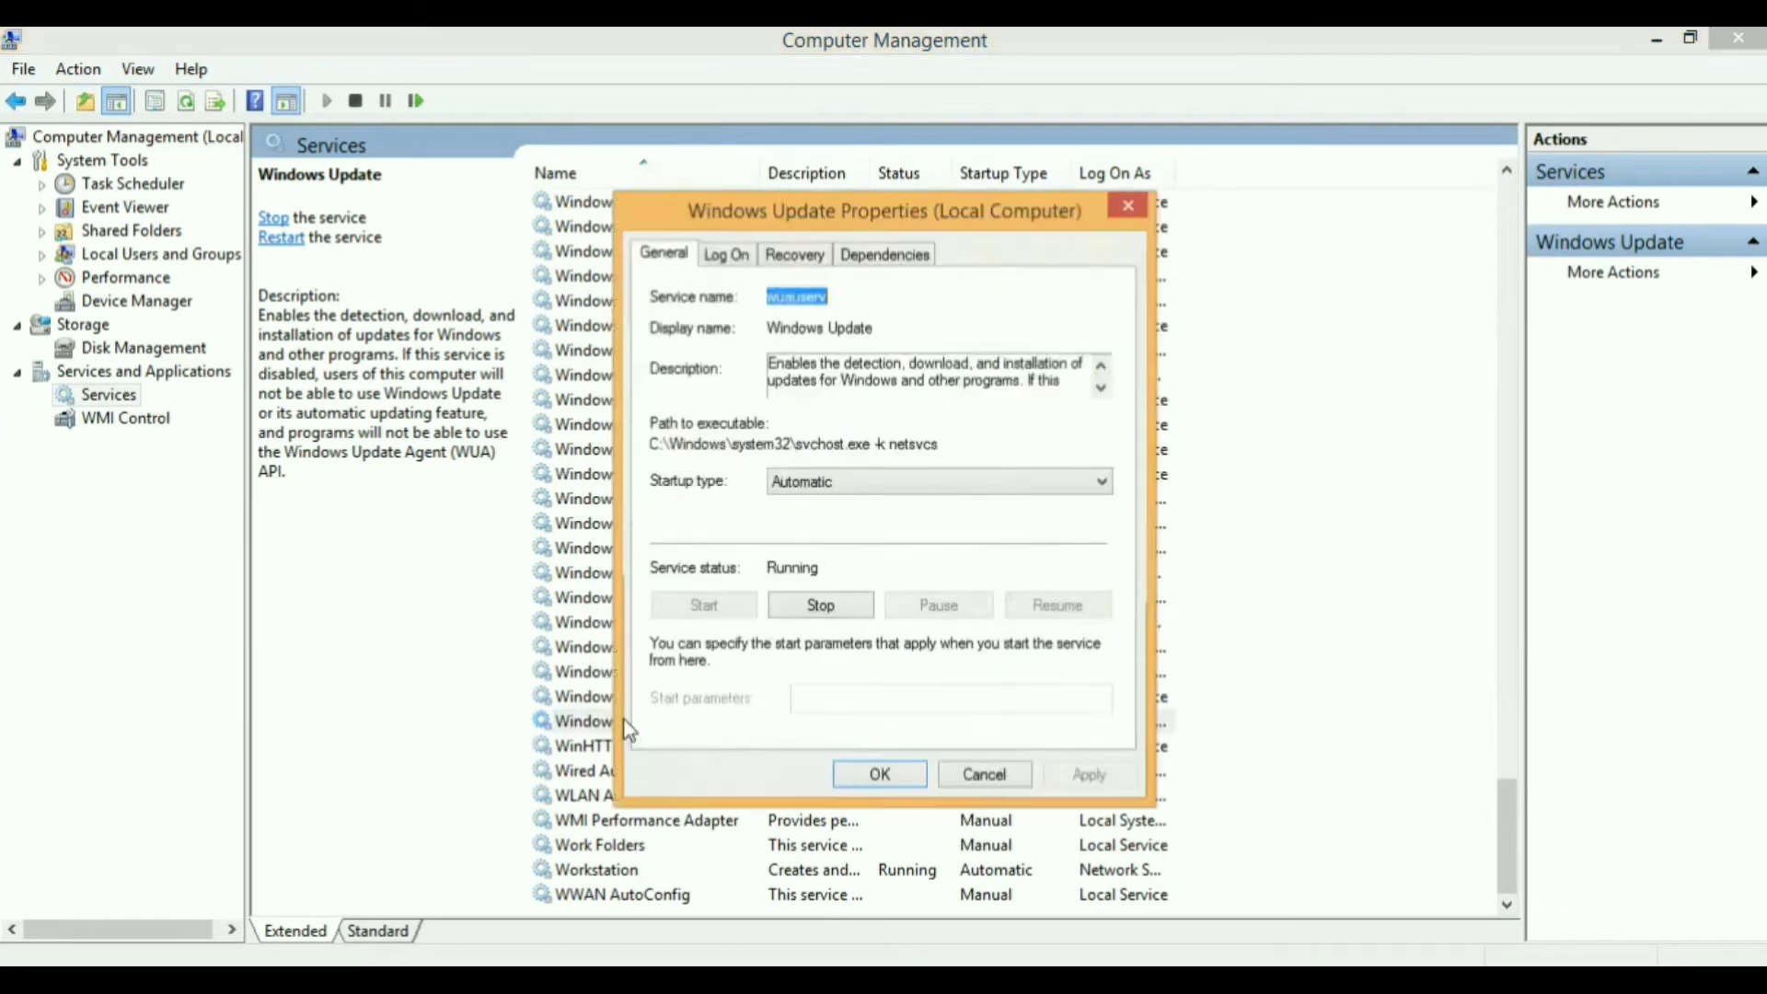
click(780, 488)
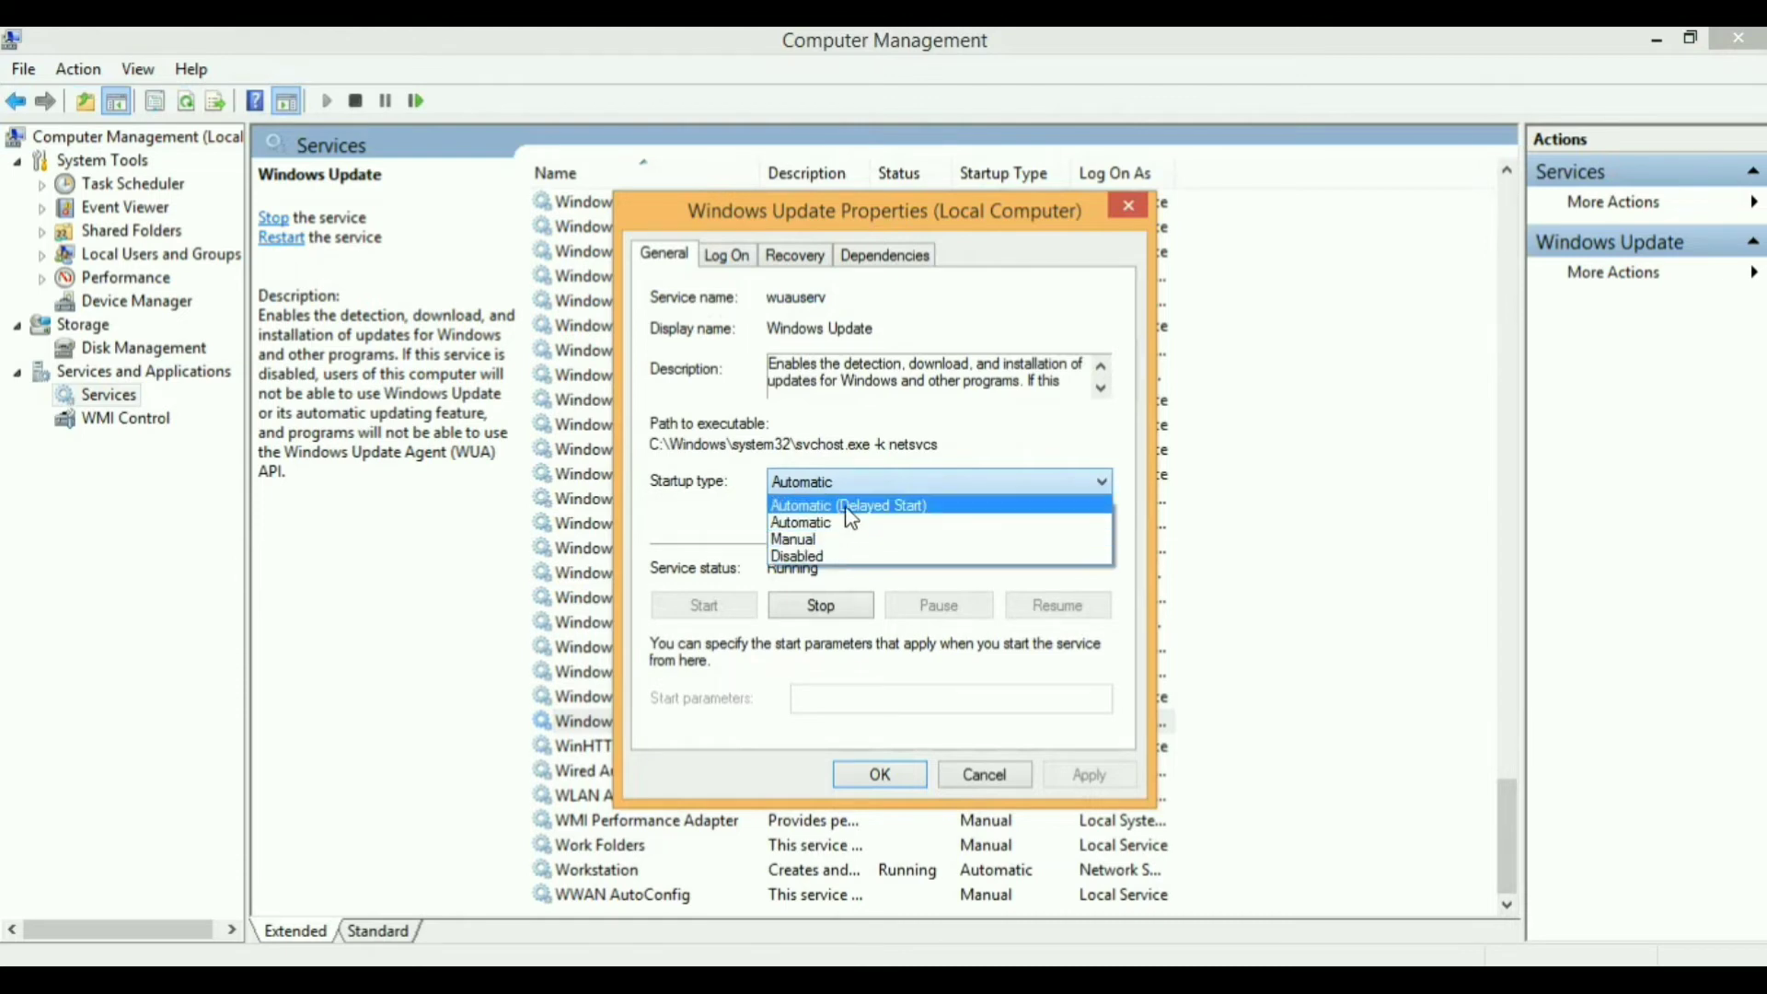
click(928, 557)
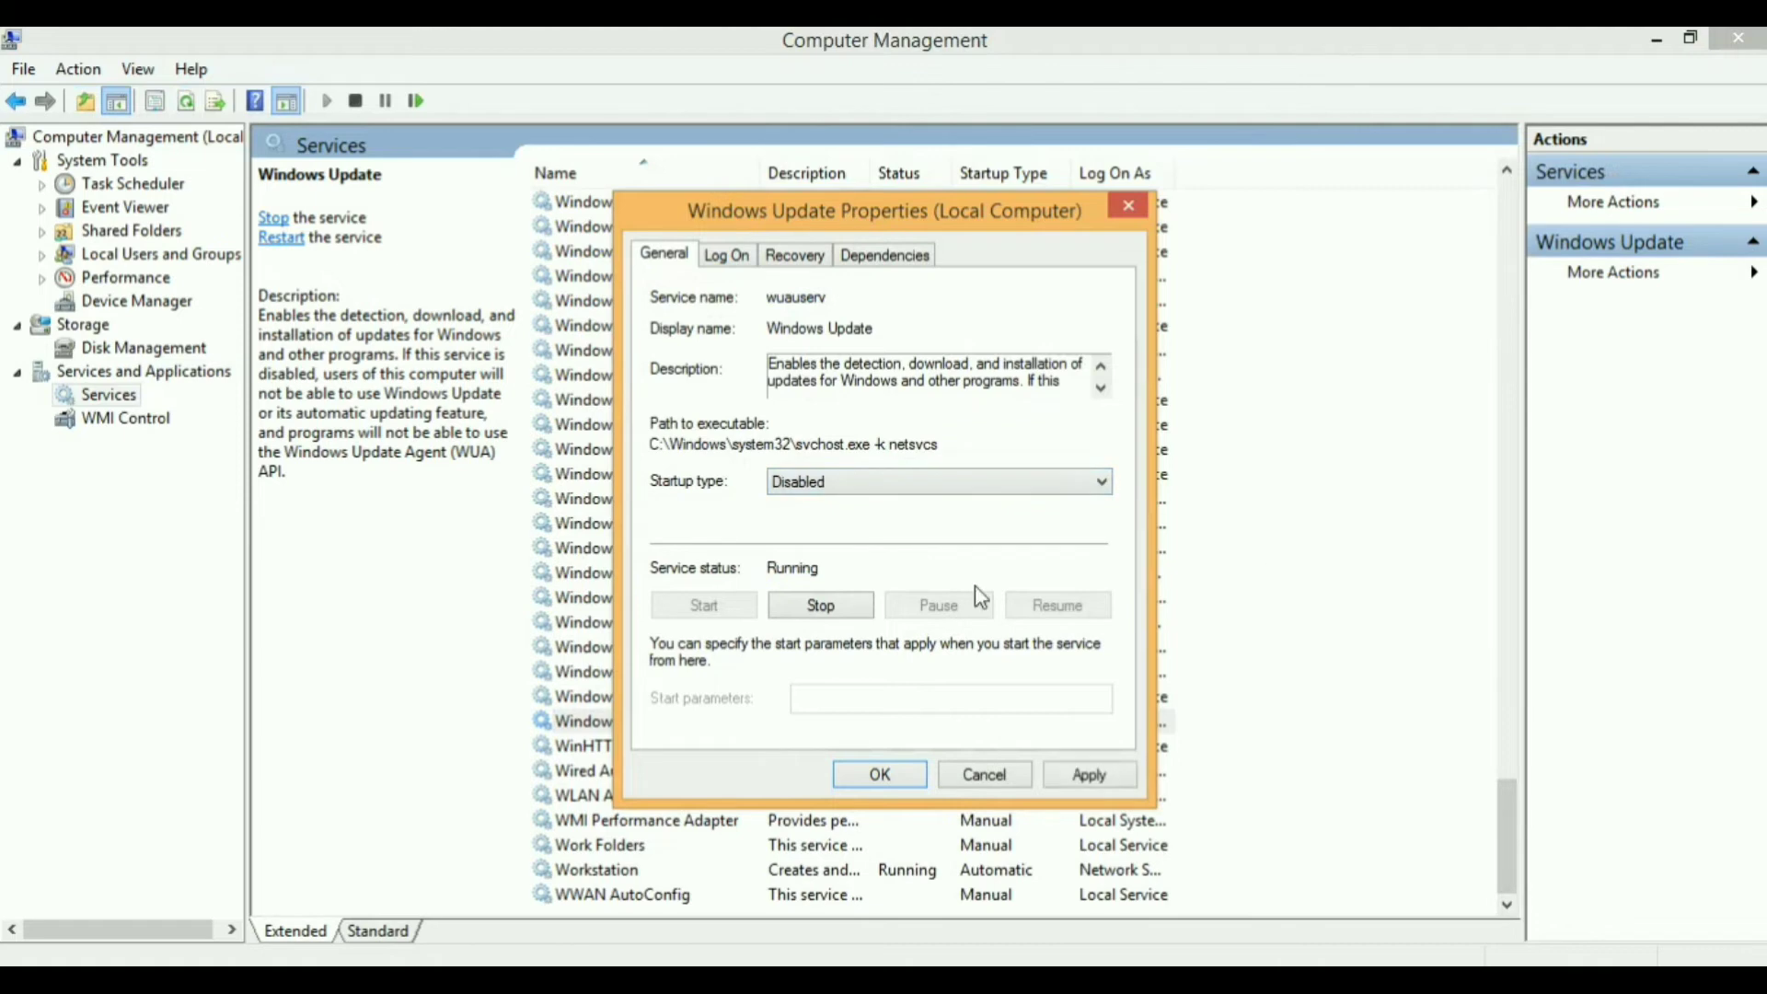
click(817, 614)
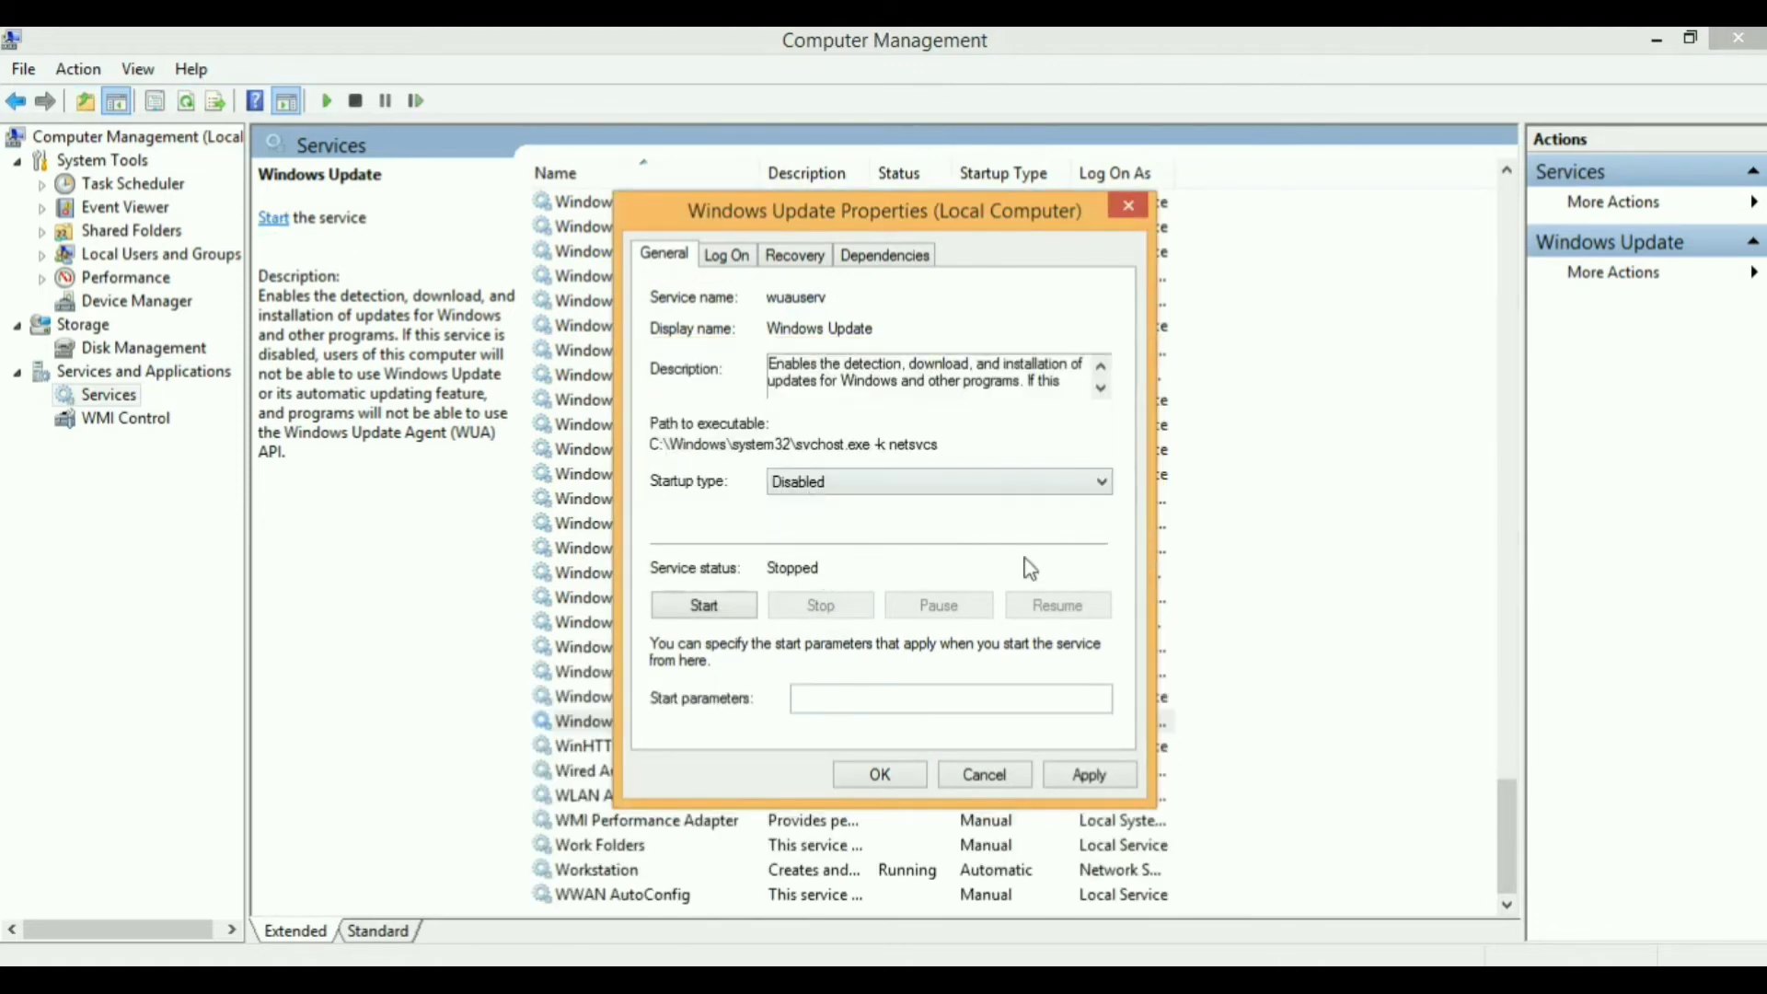
click(1090, 776)
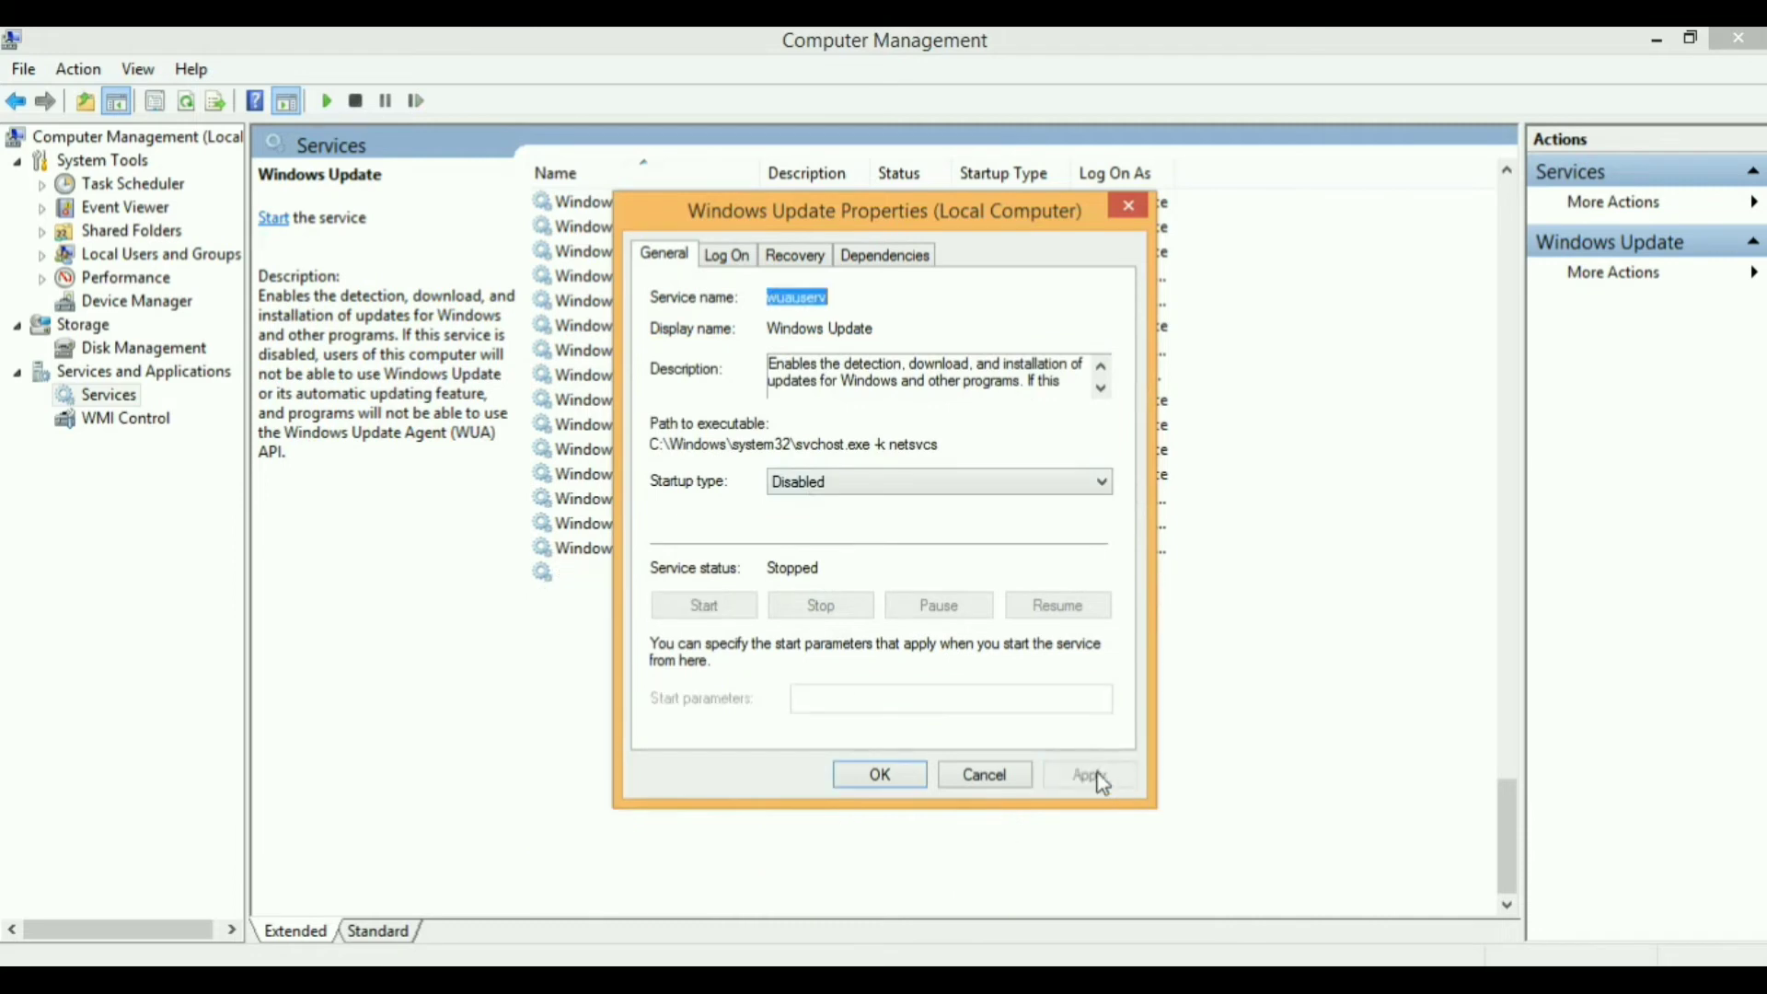
Confirm the Windows Update properties with OK and close the dialog.
click(878, 775)
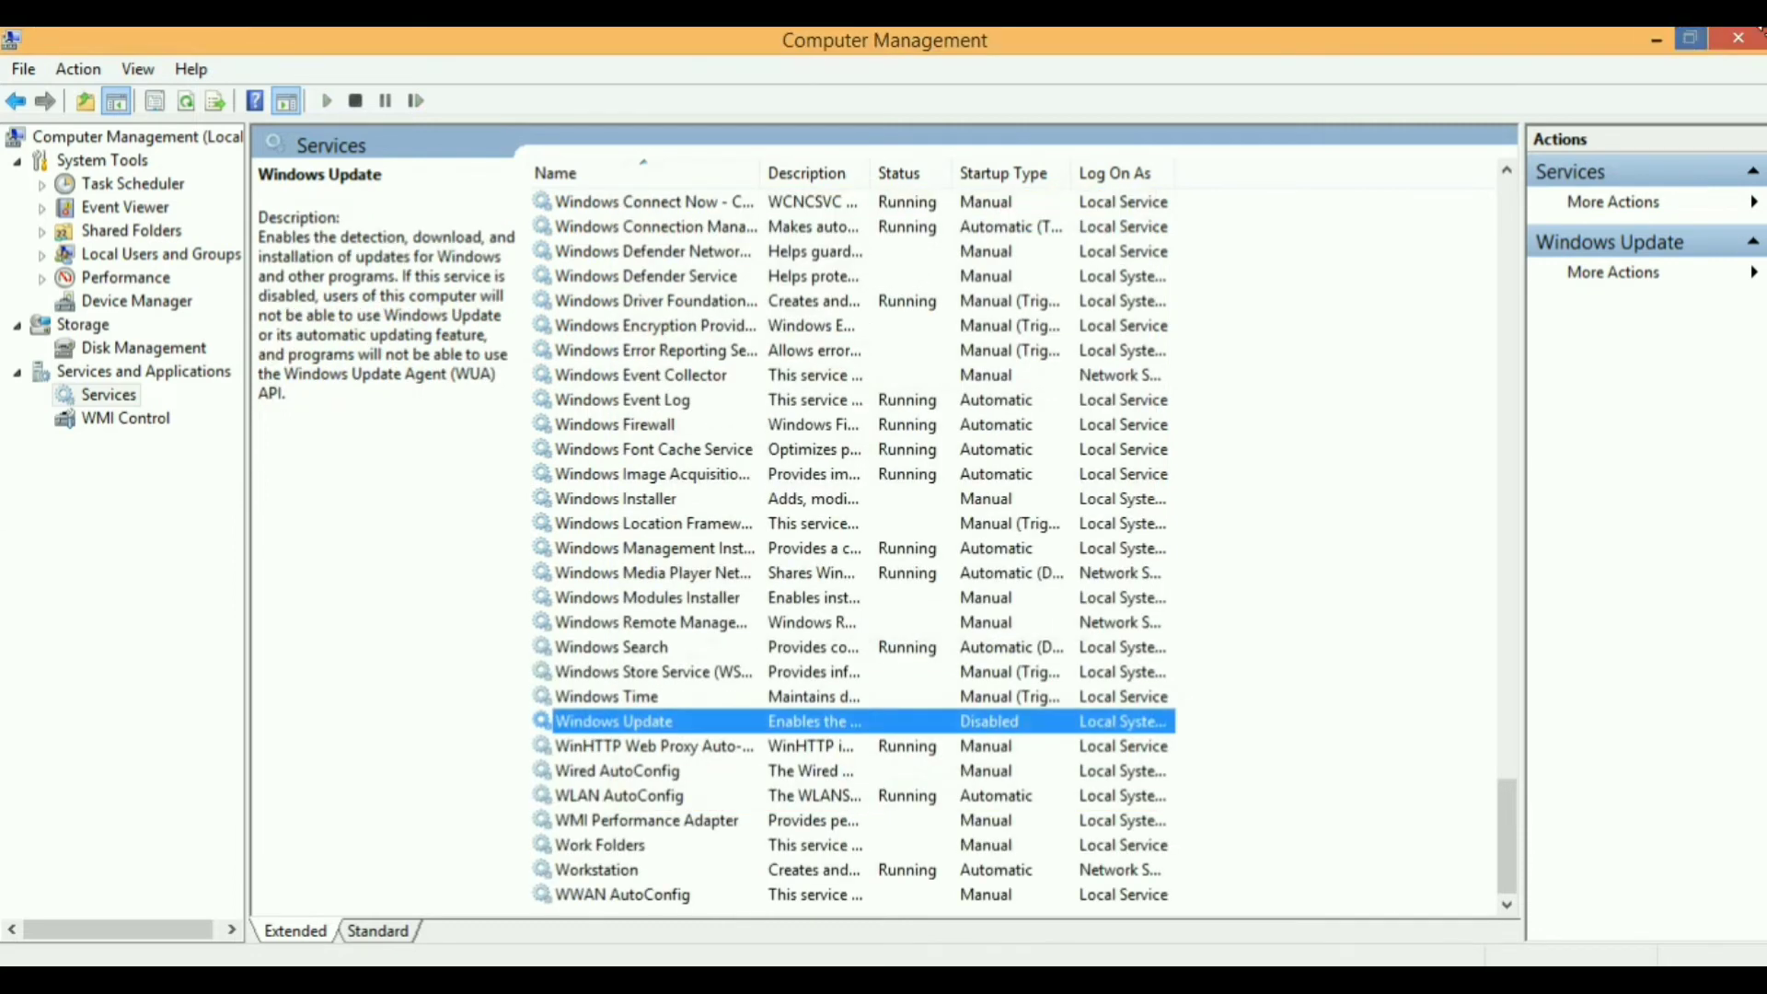